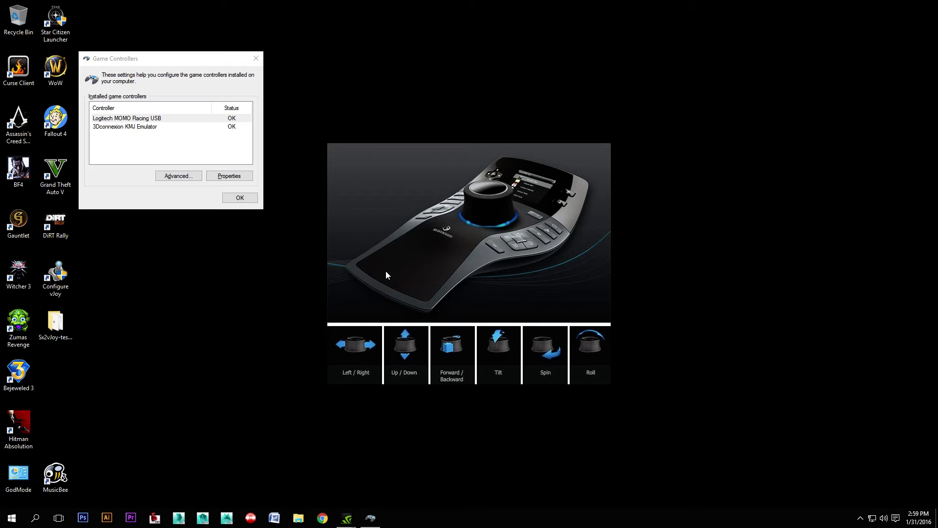
Step: Configure vJoy device 1 with axes X, Y, Z, Rx, Ry and Rz and 28 buttons, enable vJoy, and close the configuration
{"action": "double_click", "coordinate": [57, 277]}
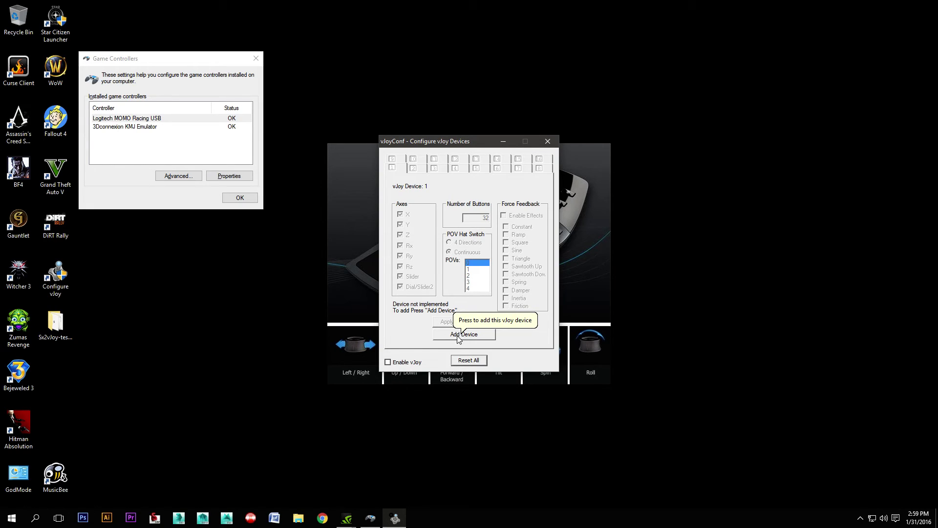
{"action": "left_click", "coordinate": [388, 362]}
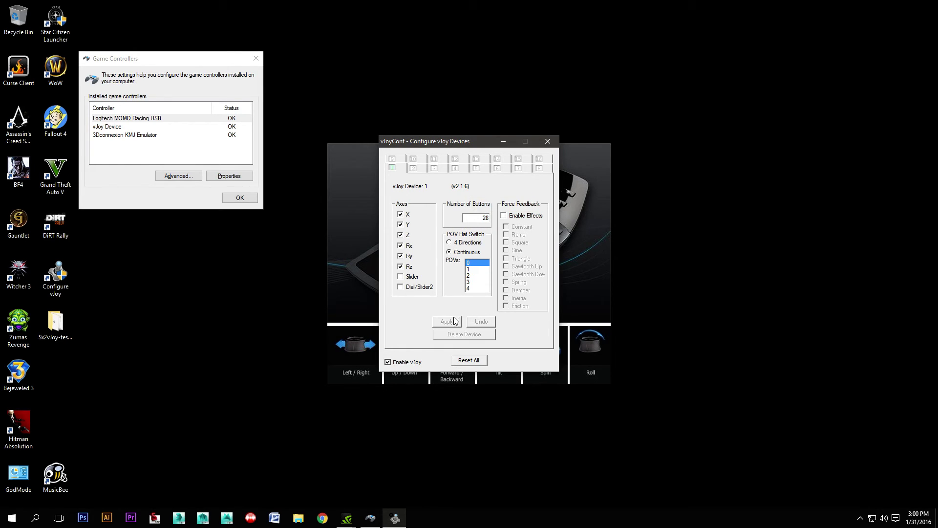
{"action": "left_click", "coordinate": [549, 142]}
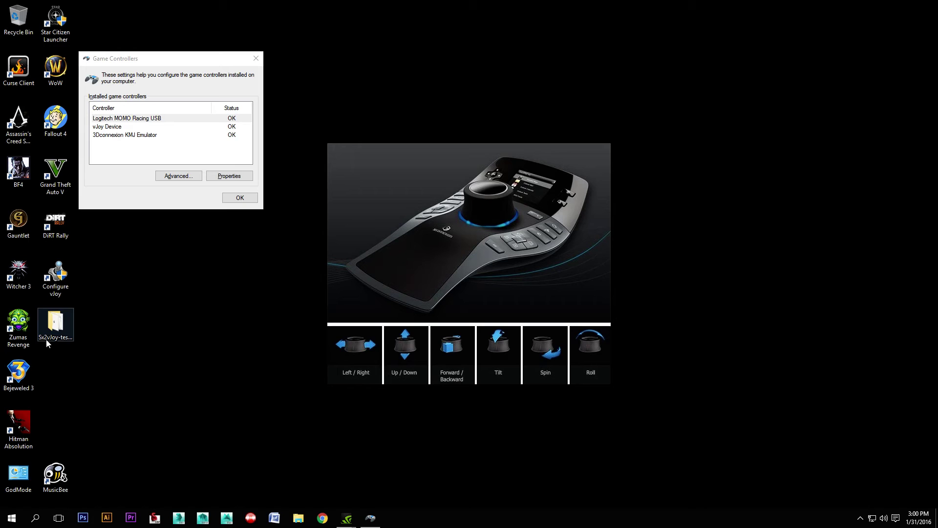
Step: Open the Sx2vJoy-test-master folder and run Sx2vJoy.exe
{"action": "double_click", "coordinate": [58, 327]}
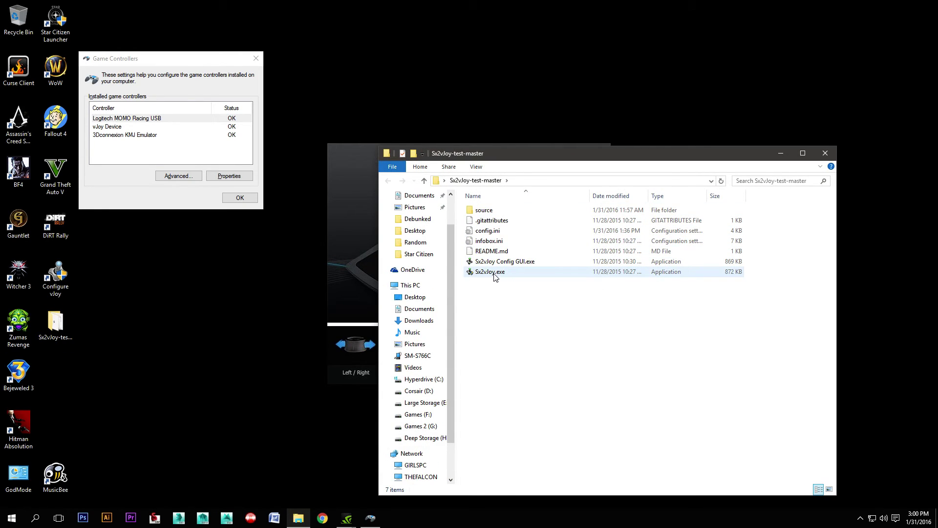
{"action": "left_click", "coordinate": [495, 276]}
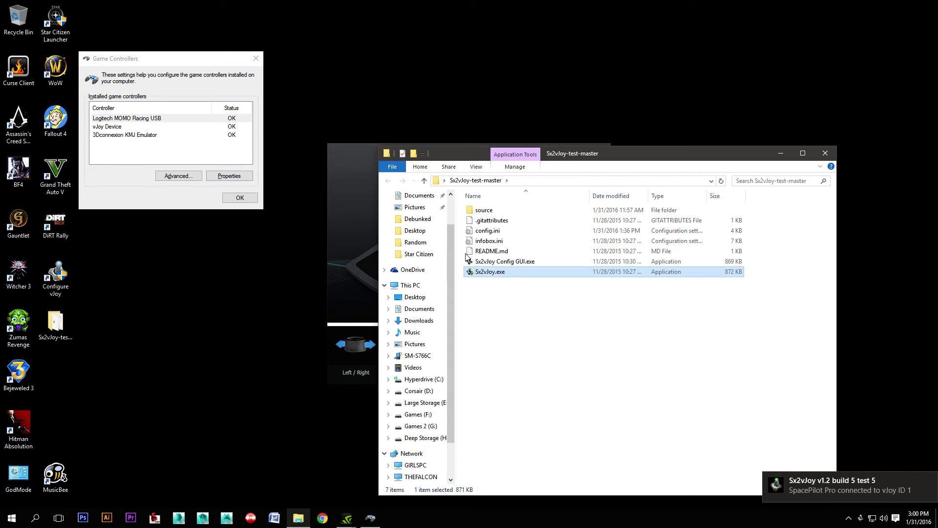
Step: Review the axis assignments and the device choices in Sx2vJoy Config GUI, then close it and the folder
{"action": "double_click", "coordinate": [492, 263]}
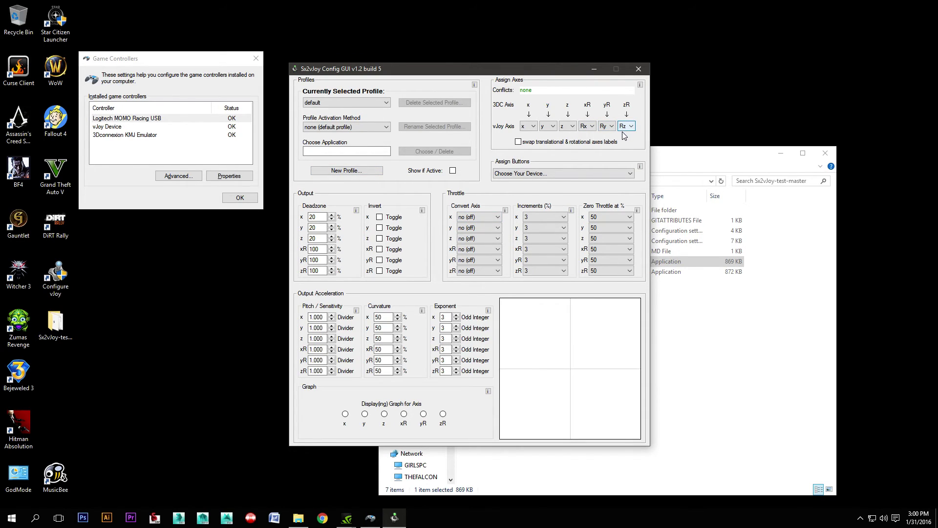
{"action": "left_click", "coordinate": [620, 171]}
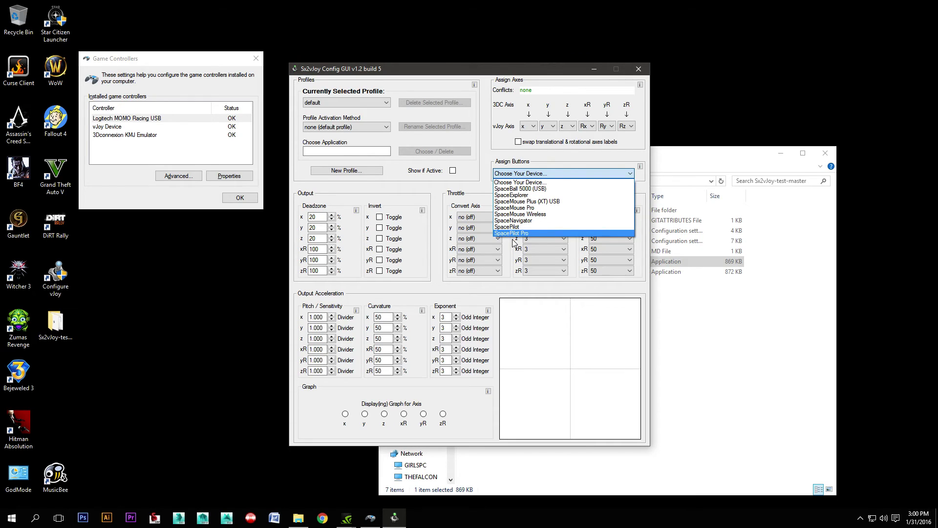
{"action": "left_click", "coordinate": [629, 176]}
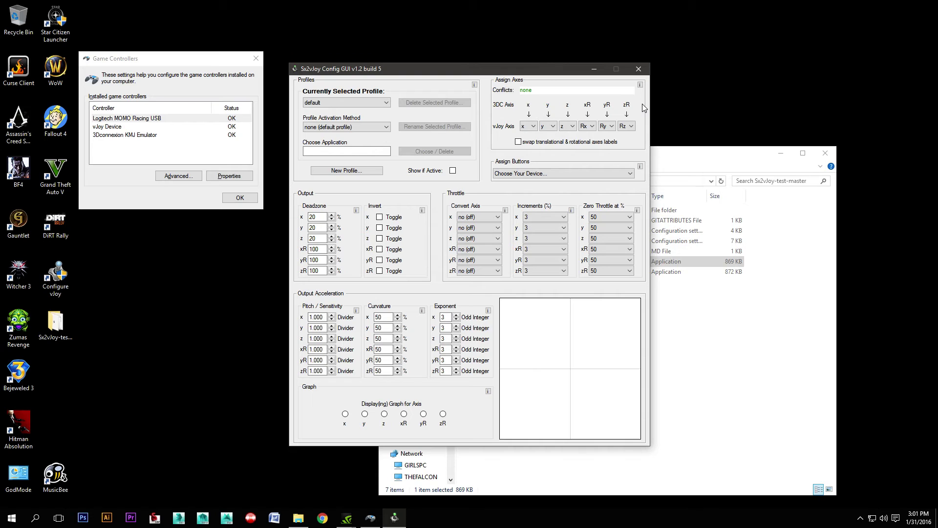
{"action": "left_click", "coordinate": [639, 69]}
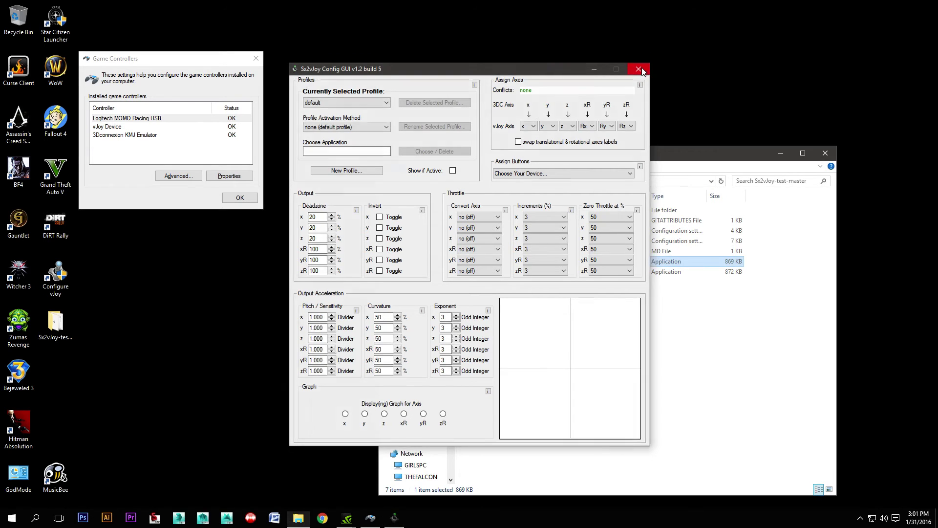
{"action": "left_click", "coordinate": [826, 153]}
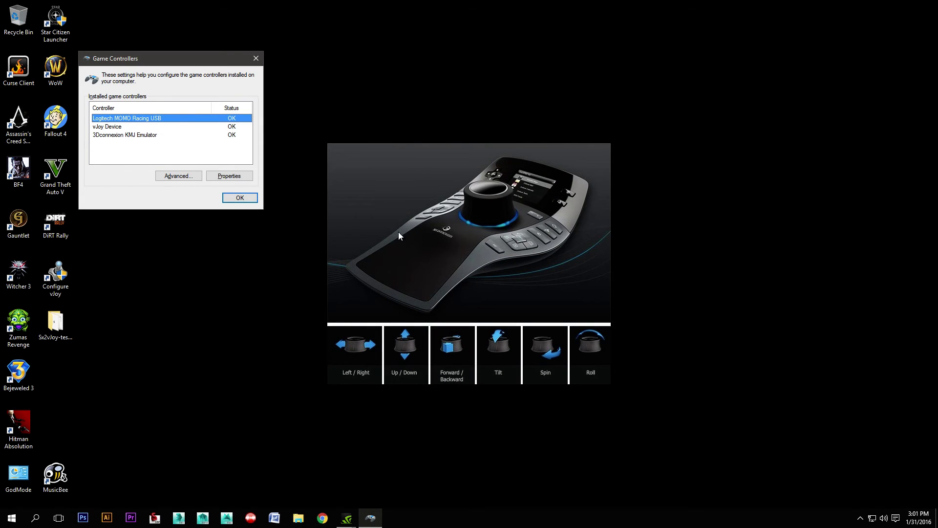
Step: Start the Star Citizen Launcher, sign in with the account password and launch the game
{"action": "left_click", "coordinate": [58, 22]}
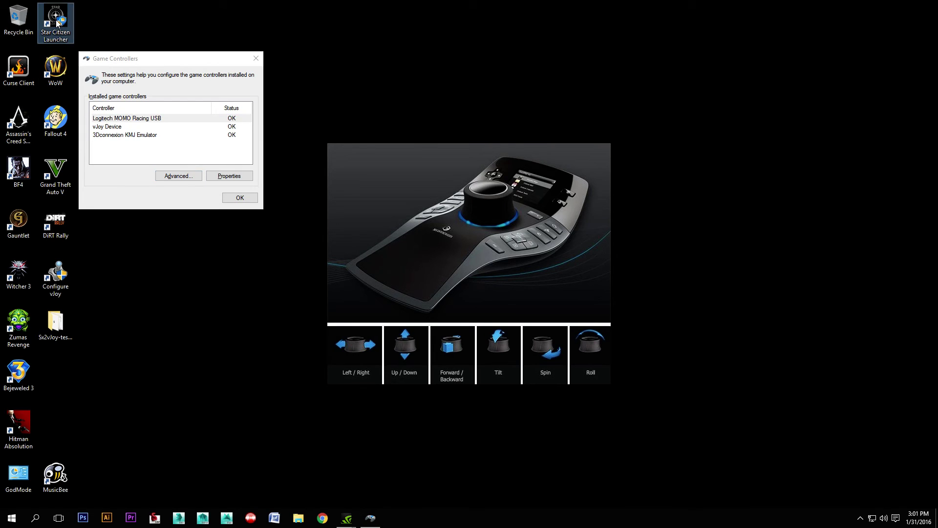
{"action": "double_click", "coordinate": [58, 22]}
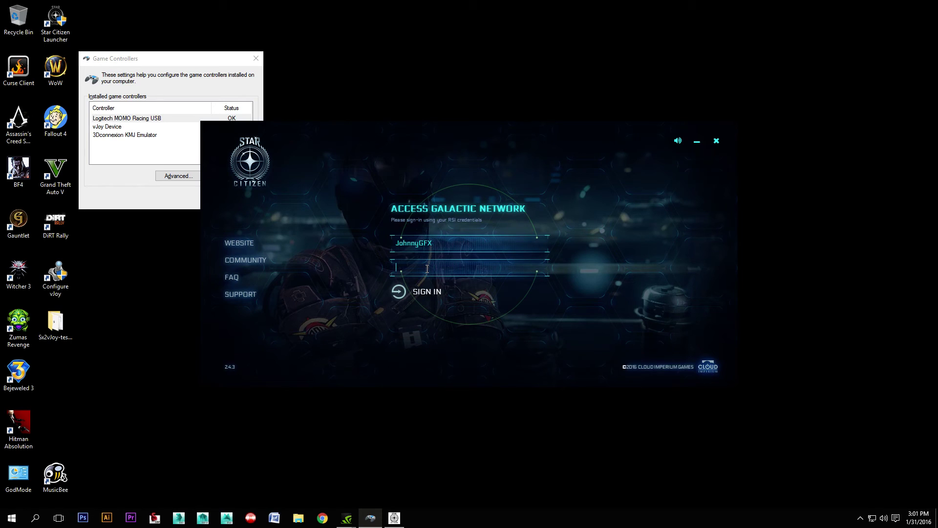
{"action": "type", "text": "••••••••••••••"}
{"action": "key", "text": "Return"}
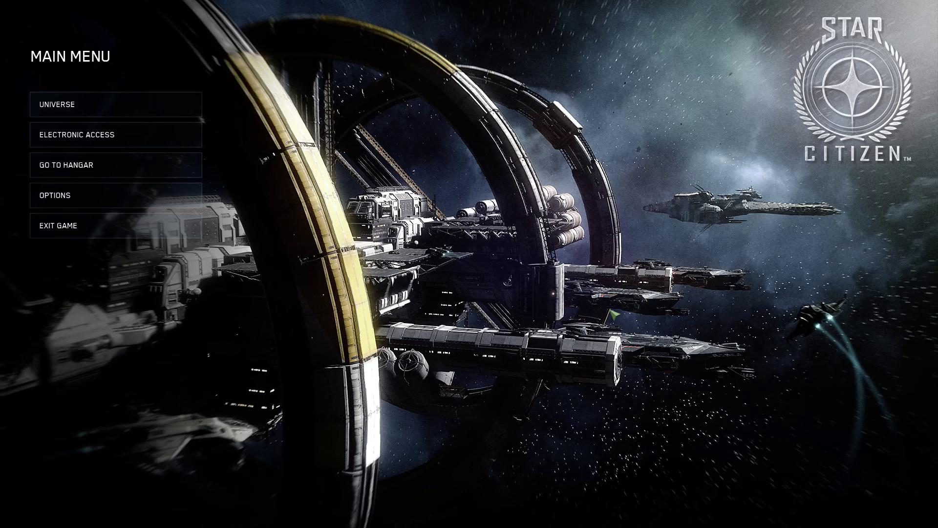
Step: Open the 3Dconnexion device settings and switch to the running game and back to load the Star Citizen profile
{"action": "key", "text": "alt+Tab"}
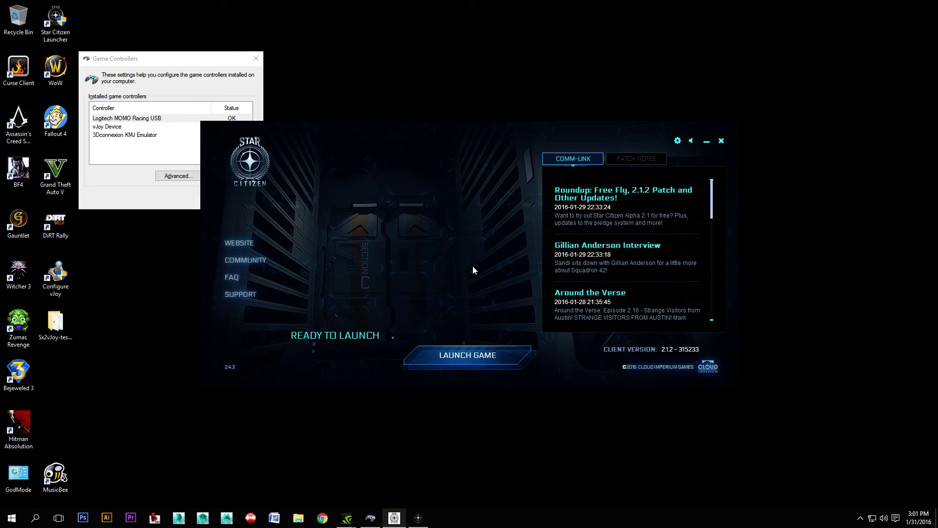
{"action": "left_click", "coordinate": [860, 517]}
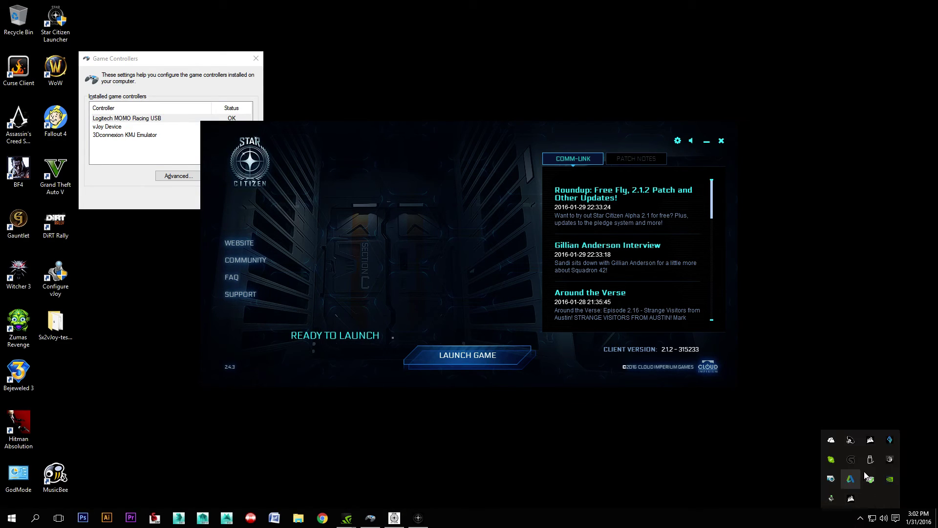
{"action": "left_click", "coordinate": [890, 459]}
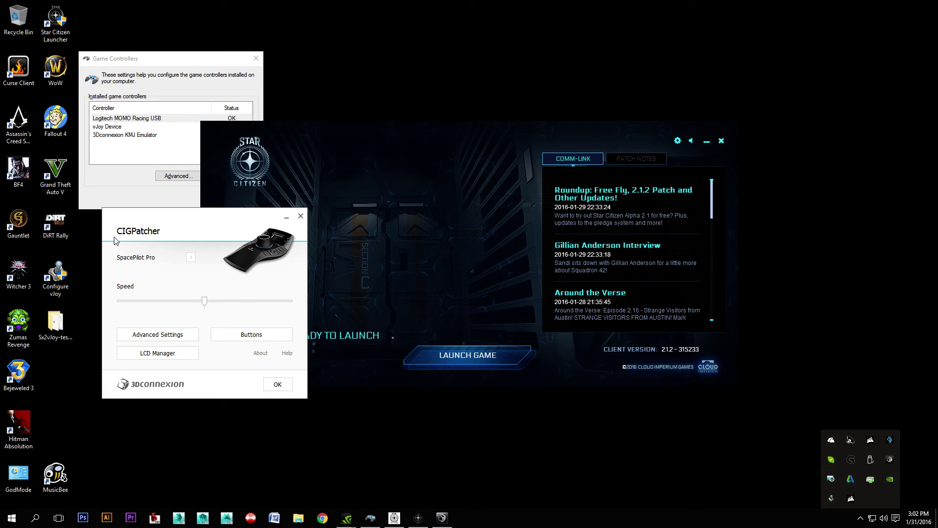
{"action": "left_click", "coordinate": [126, 236]}
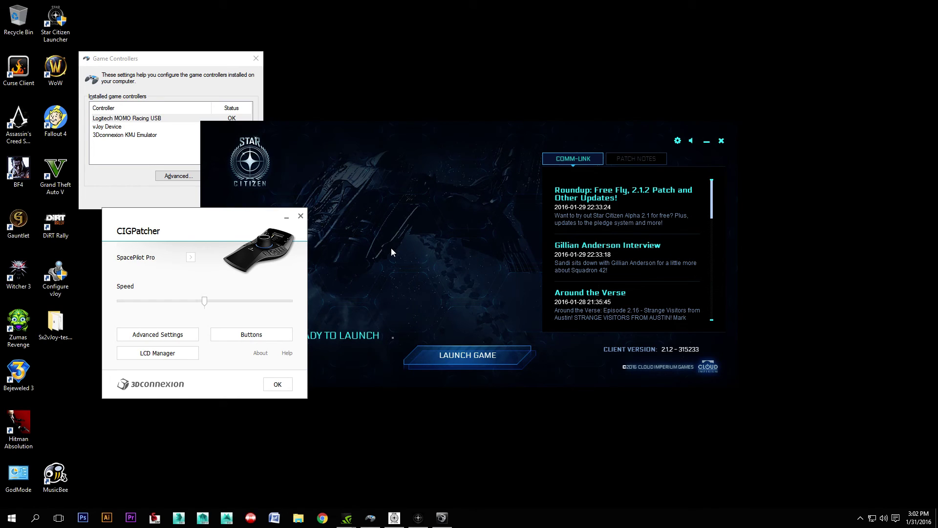
{"action": "mouse_move", "coordinate": [419, 521]}
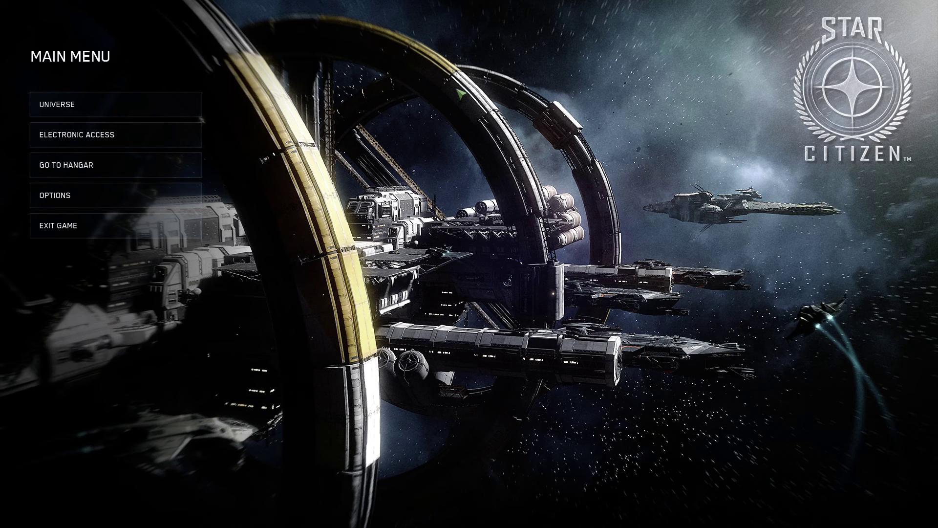
{"action": "key", "text": "alt+Tab"}
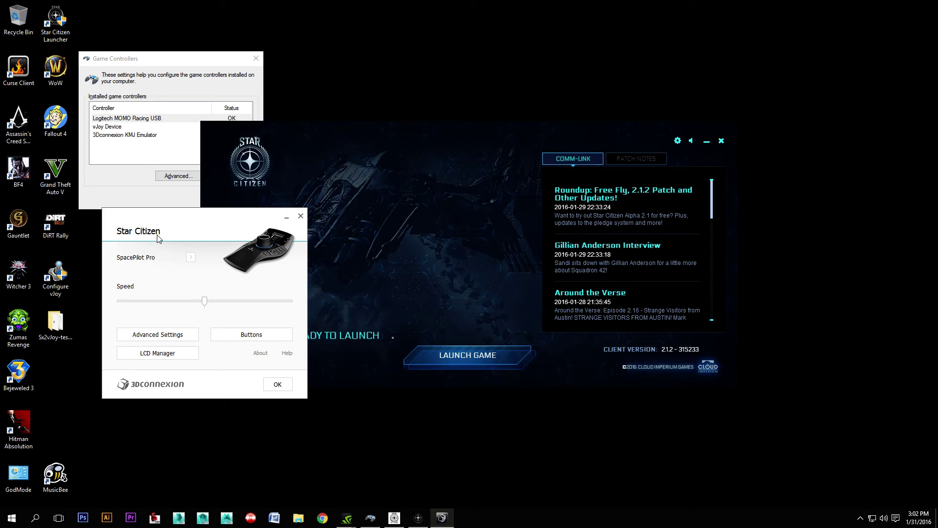
Step: Activate the tilt axis in the Star Citizen profile's advanced settings and deactivate it again
{"action": "left_click", "coordinate": [176, 336]}
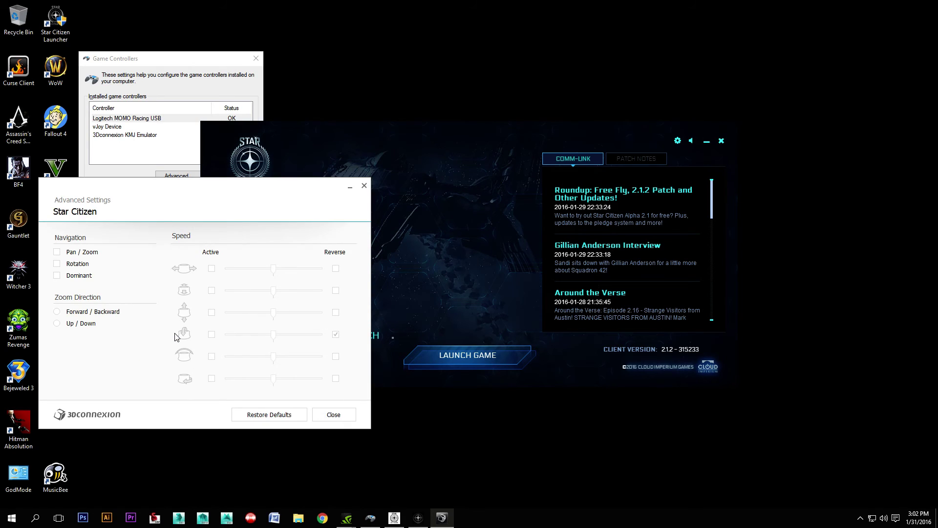
{"action": "left_click", "coordinate": [211, 335]}
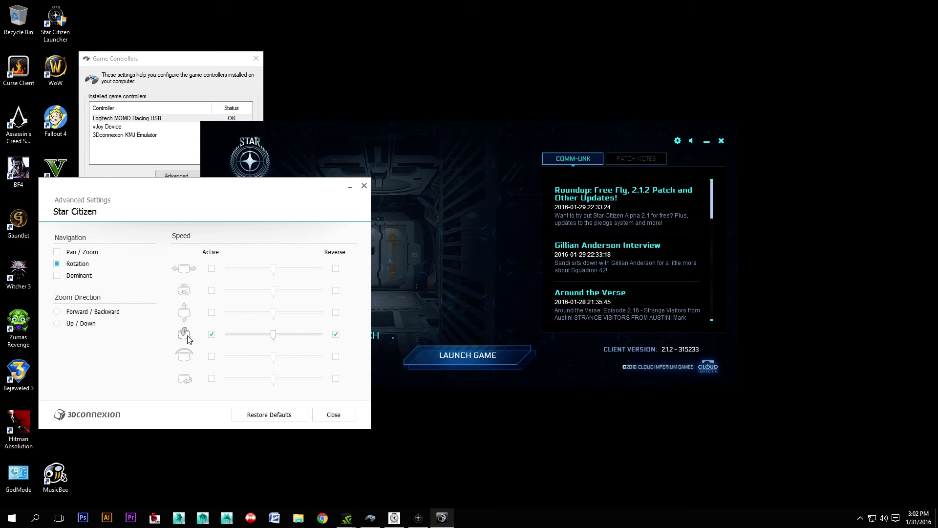
{"action": "left_click", "coordinate": [212, 336]}
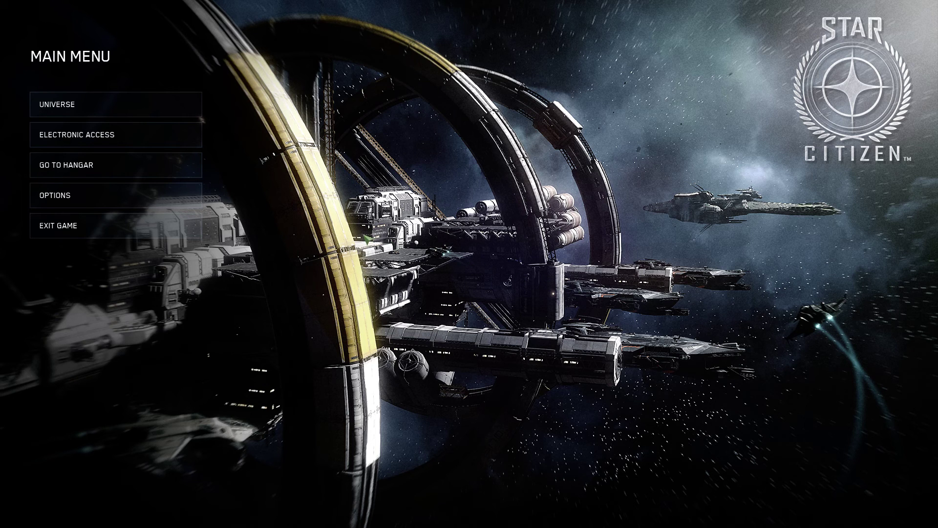
Step: In the game options, open the advanced Joystick / HOTAS controls customization and expand Flight - Movement
{"action": "left_click", "coordinate": [115, 196]}
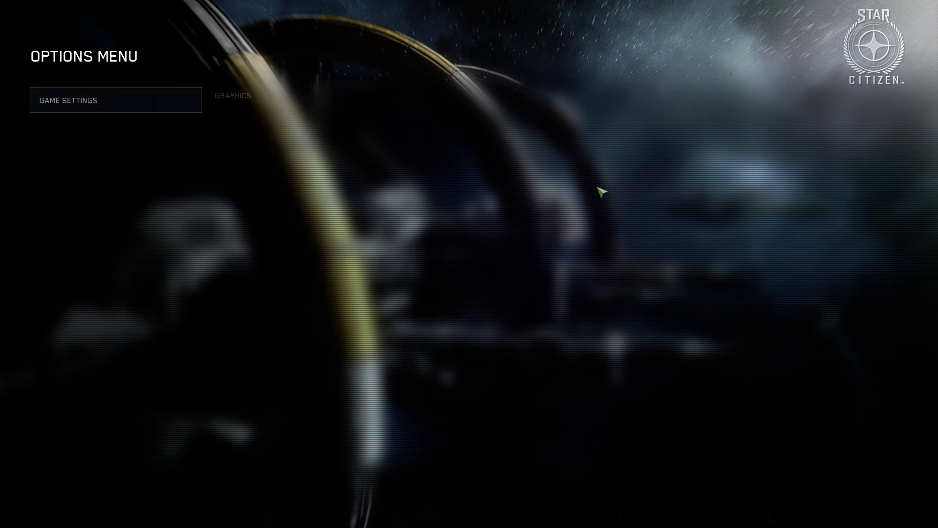
{"action": "left_click", "coordinate": [812, 102]}
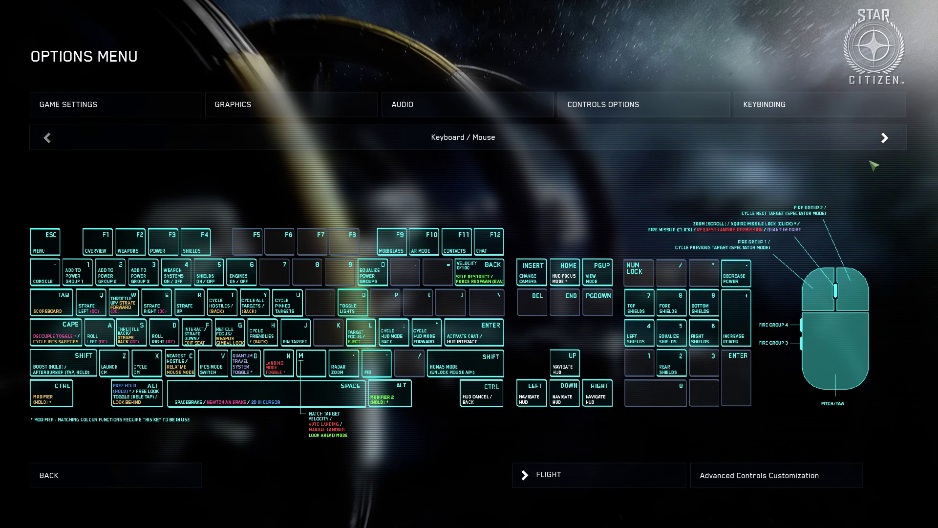
{"action": "left_click", "coordinate": [889, 139]}
{"action": "left_click", "coordinate": [889, 138]}
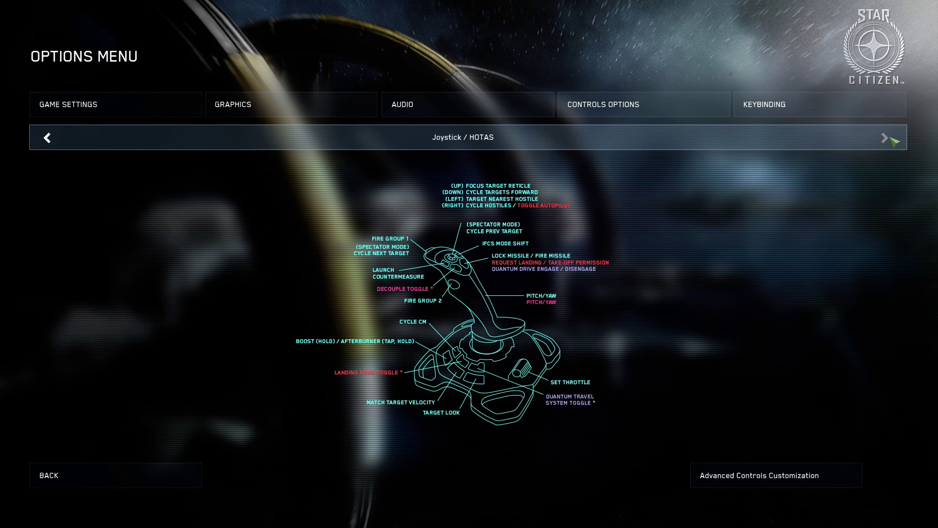
{"action": "left_click", "coordinate": [757, 483]}
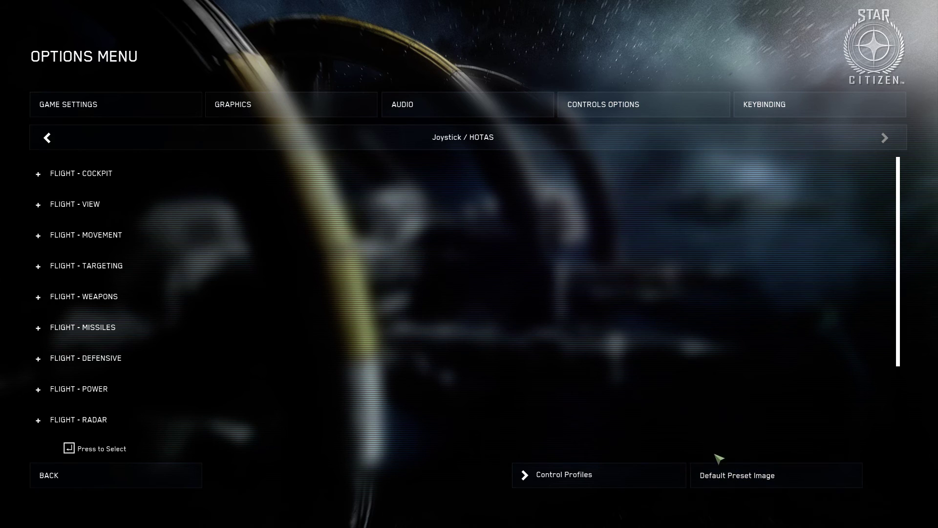
{"action": "left_click", "coordinate": [41, 240]}
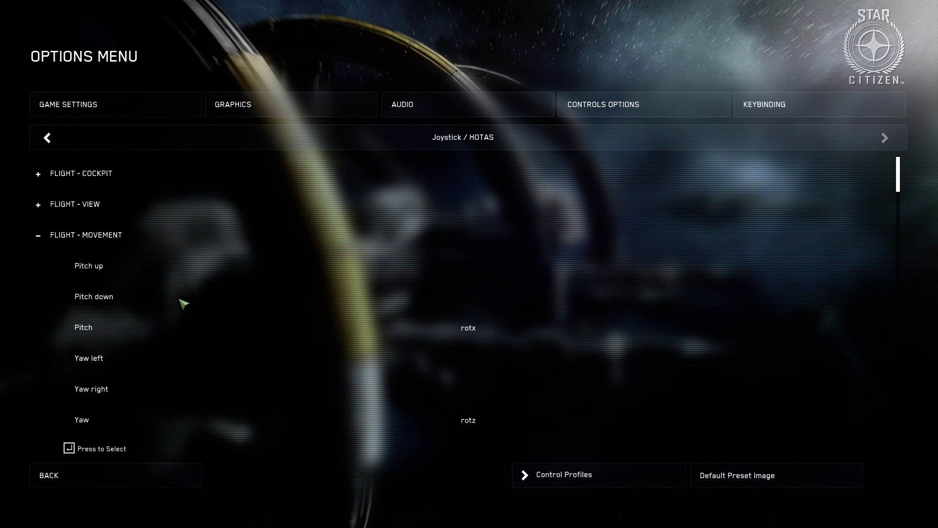
Step: Examine the Flight - Movement bindings for pitch, yaw, roll, throttle and the strafe axes
{"action": "left_click", "coordinate": [97, 333]}
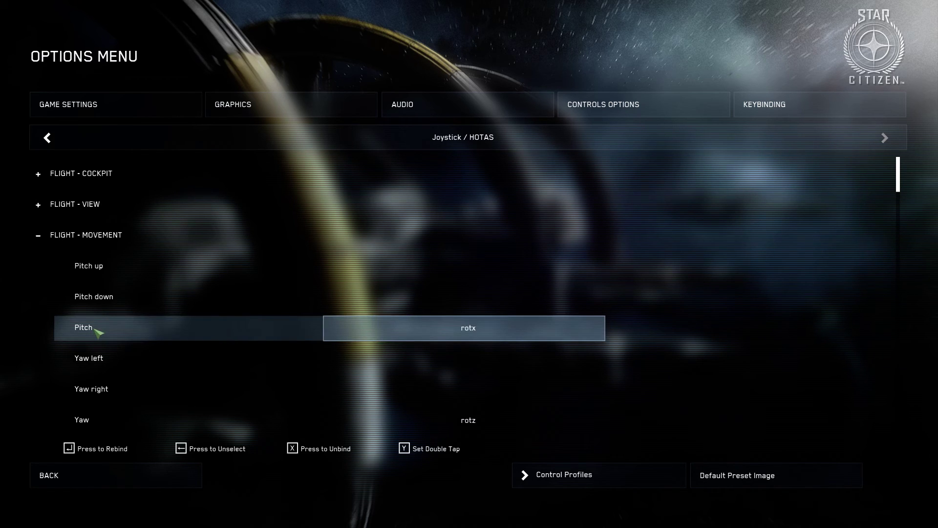
{"action": "scroll", "coordinate": [98, 334], "scroll_direction": "down", "scroll_amount": 3}
{"action": "left_click", "coordinate": [96, 330]}
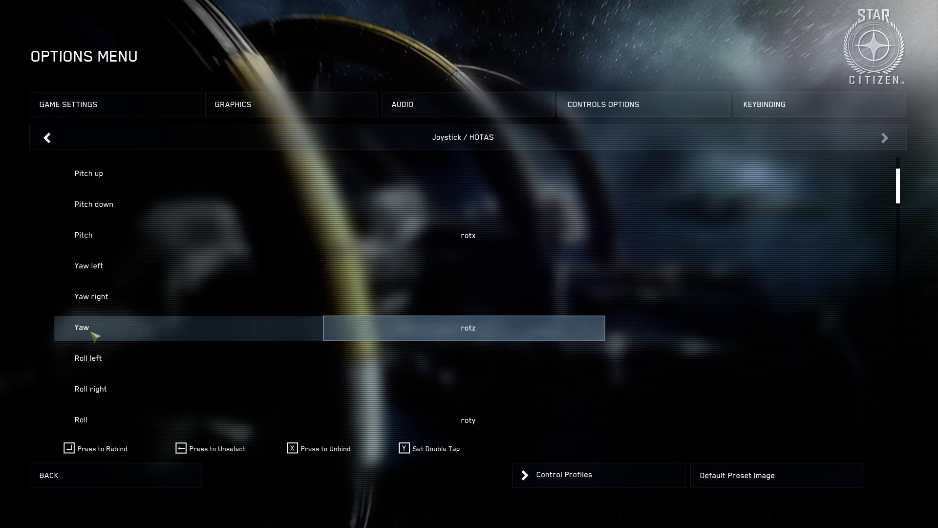
{"action": "scroll", "coordinate": [96, 336], "scroll_direction": "down", "scroll_amount": 4}
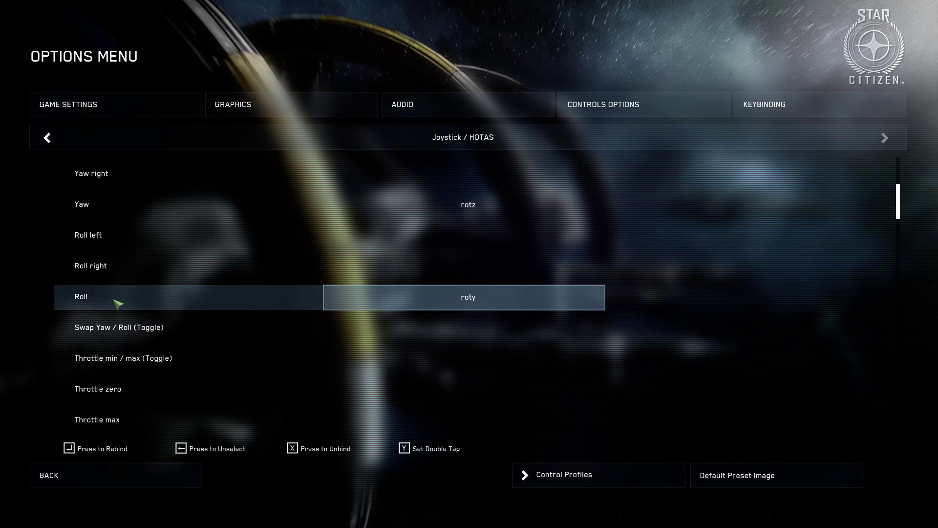
{"action": "scroll", "coordinate": [115, 310], "scroll_direction": "down", "scroll_amount": 5}
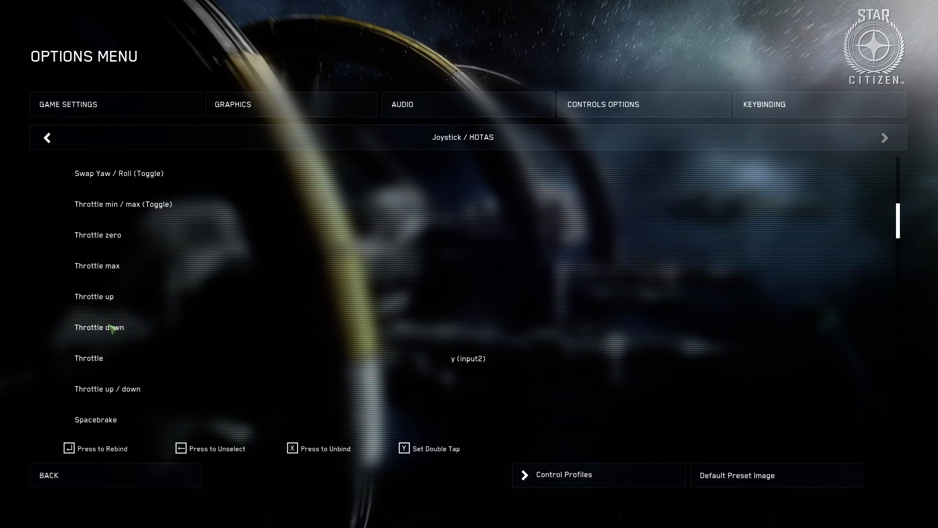
{"action": "scroll", "coordinate": [121, 350], "scroll_direction": "down", "scroll_amount": 1}
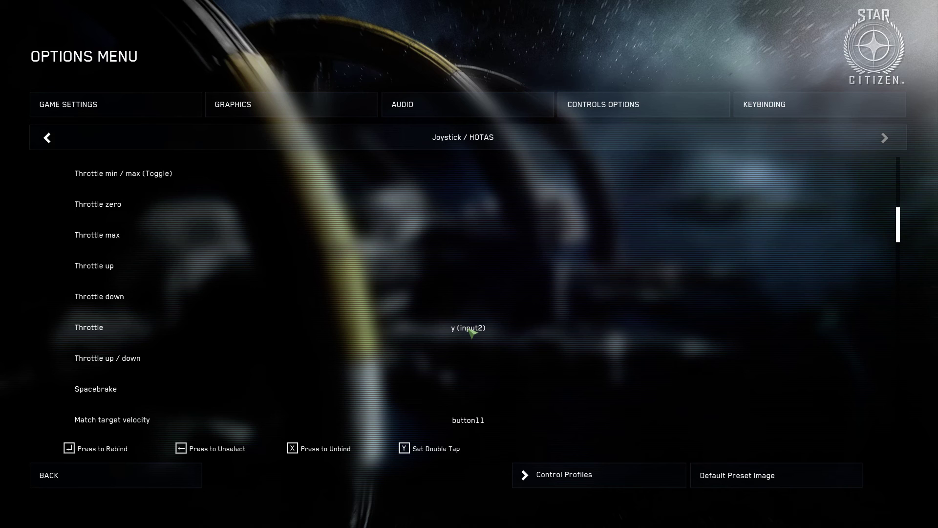
{"action": "left_click", "coordinate": [92, 331]}
{"action": "scroll", "coordinate": [112, 331], "scroll_direction": "down", "scroll_amount": 2}
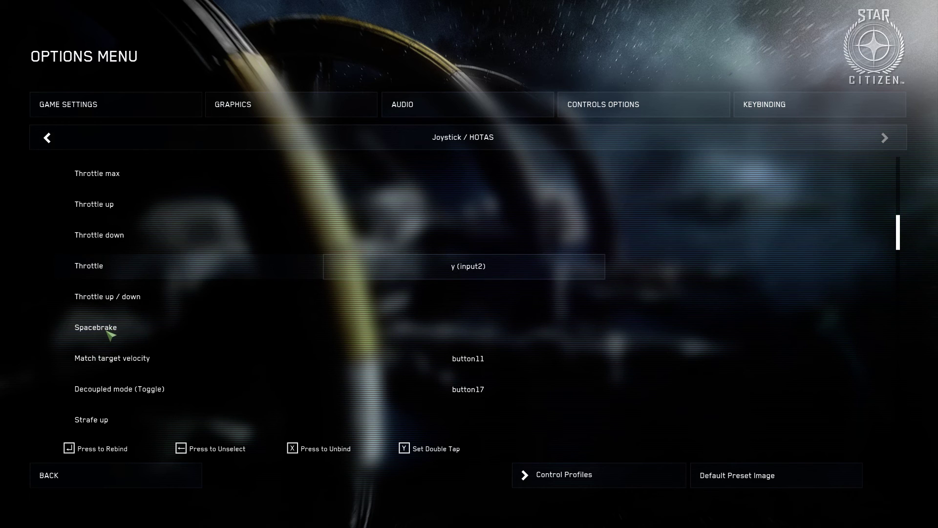
{"action": "scroll", "coordinate": [110, 356], "scroll_direction": "down", "scroll_amount": 7}
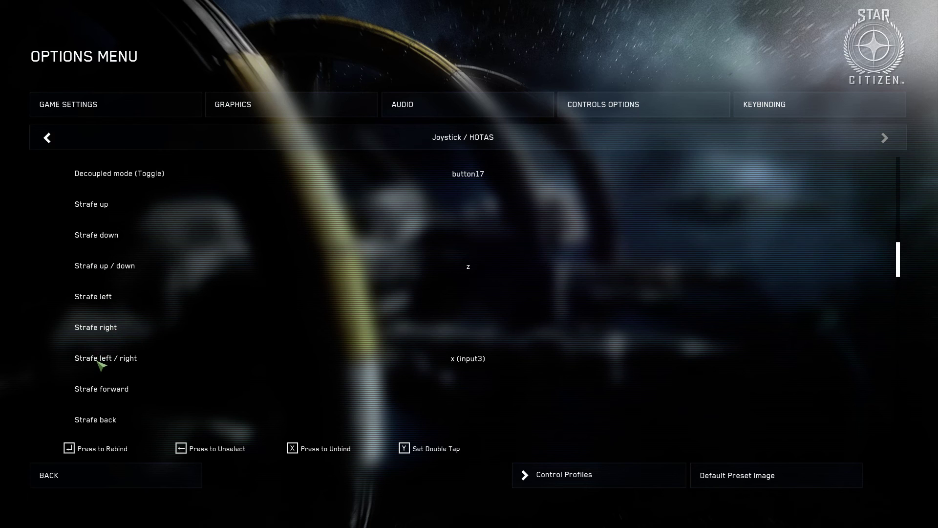
{"action": "scroll", "coordinate": [100, 364], "scroll_direction": "down", "scroll_amount": 5}
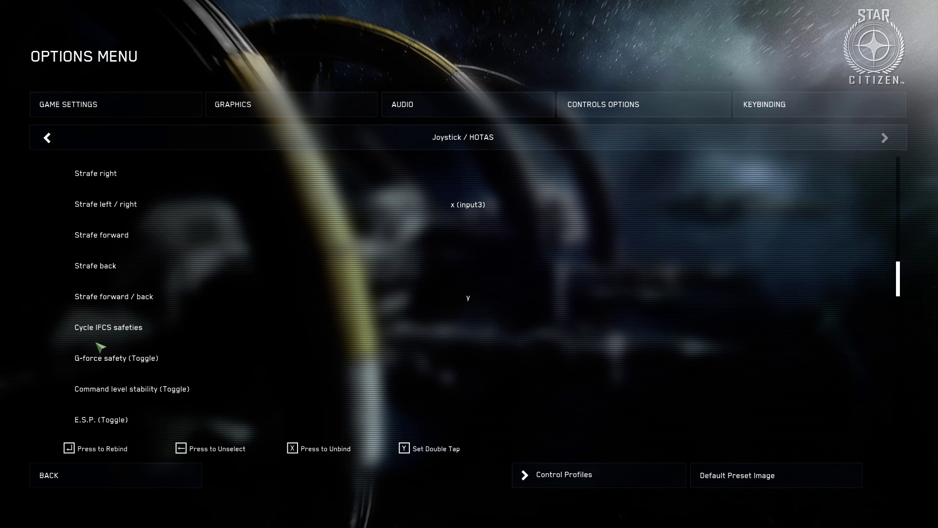
Step: Examine the decoupled strafe and decoupled yaw bindings further down the Joystick / HOTAS list
{"action": "scroll", "coordinate": [102, 347], "scroll_direction": "down", "scroll_amount": 1}
{"action": "scroll", "coordinate": [103, 346], "scroll_direction": "down", "scroll_amount": 8}
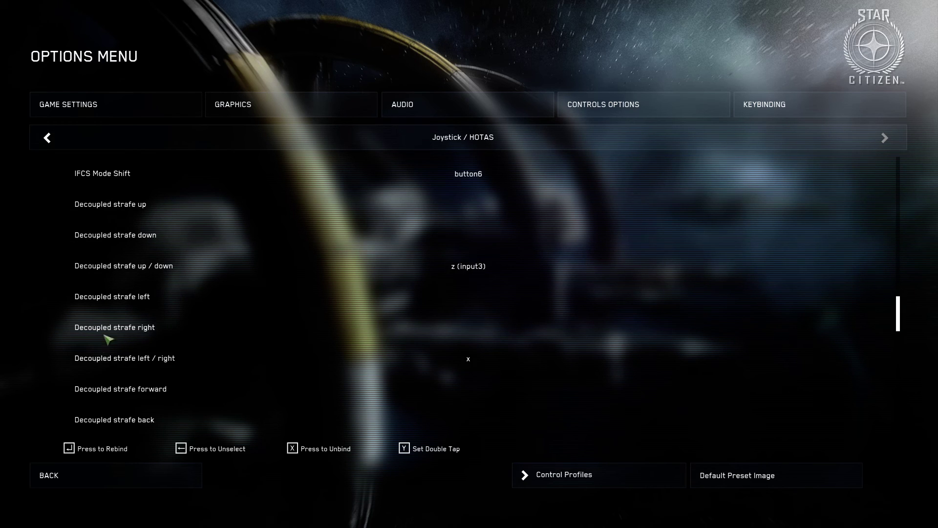
{"action": "scroll", "coordinate": [112, 330], "scroll_direction": "down", "scroll_amount": 2}
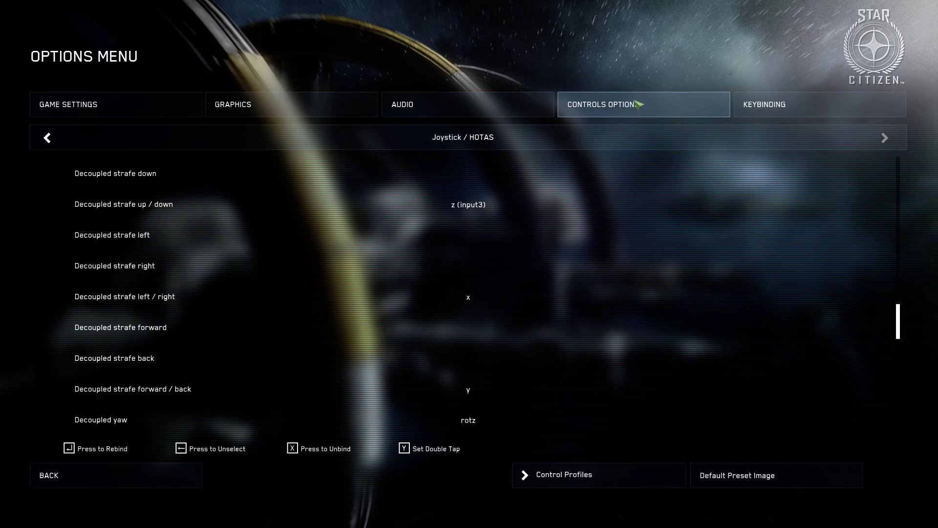
Step: Review the inversion settings for Joystick / HOTAS 1 in the controls options and leave the options
{"action": "left_click", "coordinate": [637, 106]}
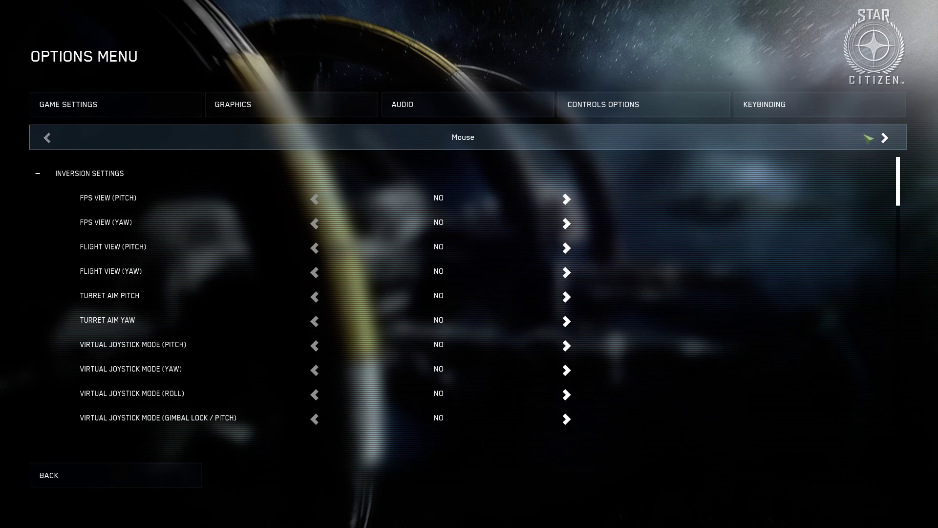
{"action": "left_click", "coordinate": [889, 142]}
{"action": "left_click", "coordinate": [889, 142]}
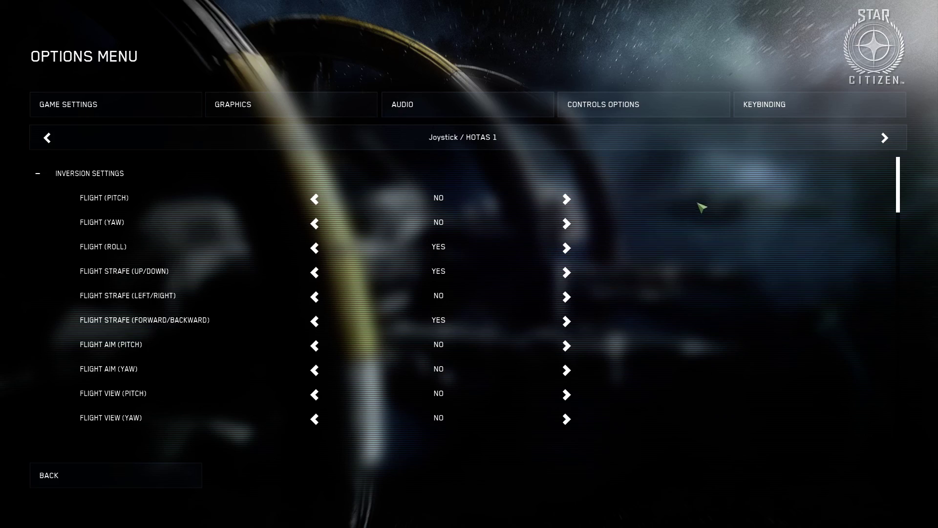
{"action": "left_click", "coordinate": [118, 482]}
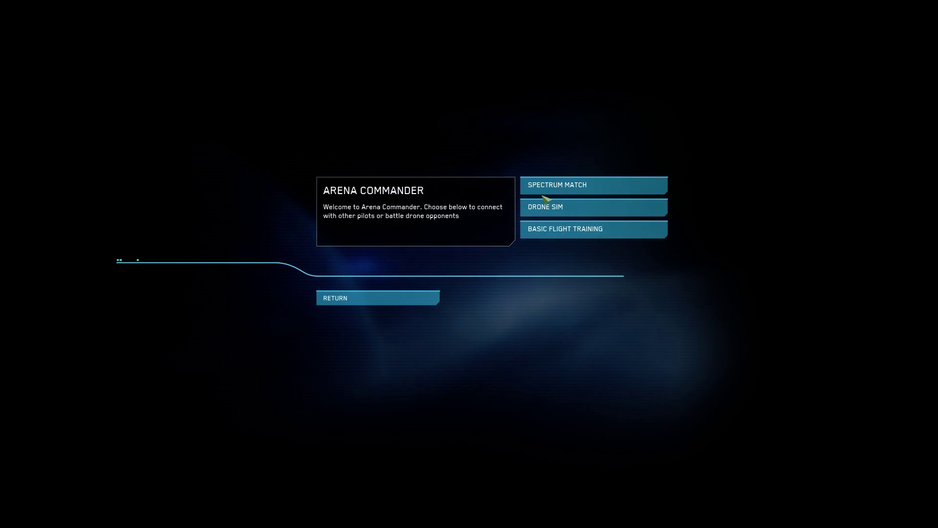
Step: Open Drone Sim in Arena Commander and select the Origin Jumpworks 315p as the ship for Free Flight on Broken Moon
{"action": "left_click", "coordinate": [547, 206]}
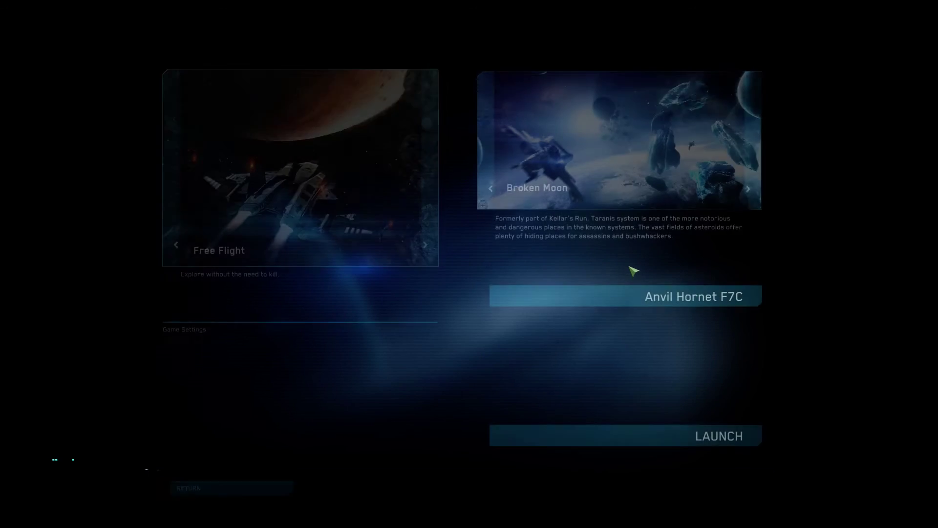
{"action": "left_click", "coordinate": [632, 299]}
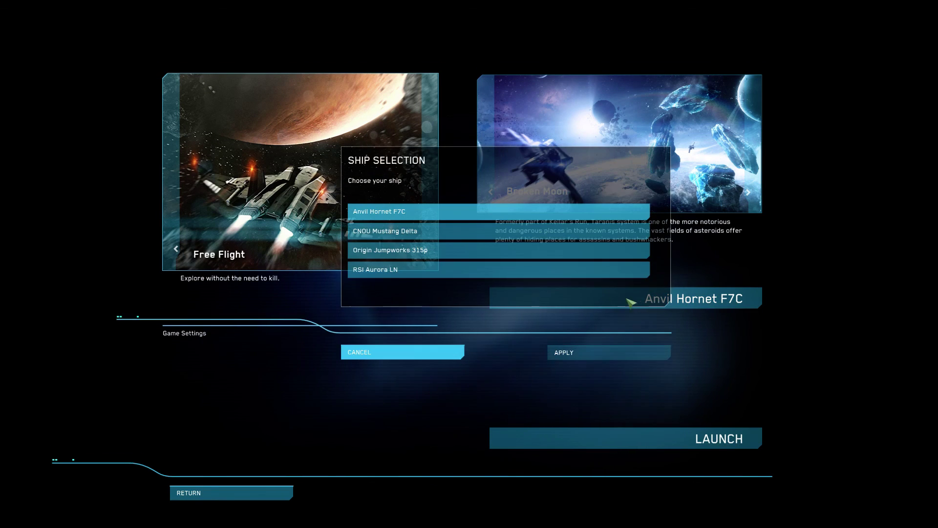
{"action": "left_click", "coordinate": [488, 256]}
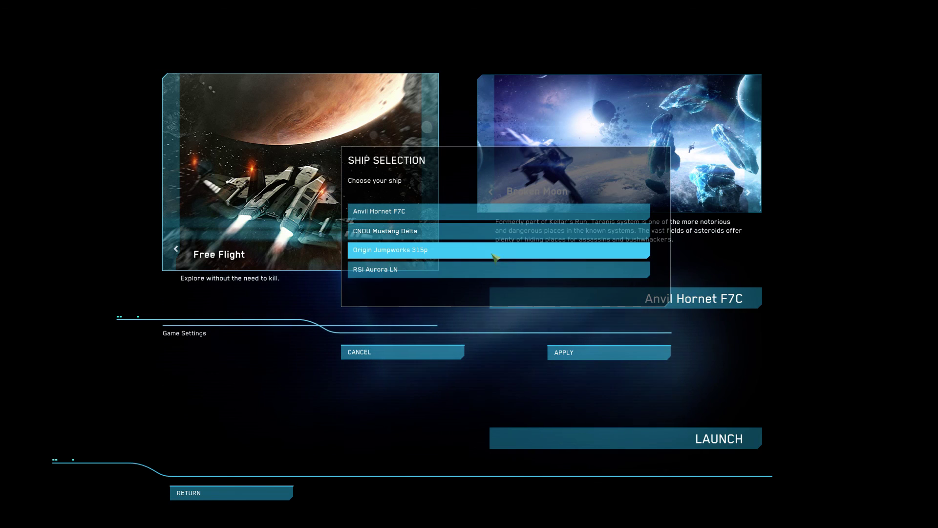
{"action": "left_click", "coordinate": [582, 353]}
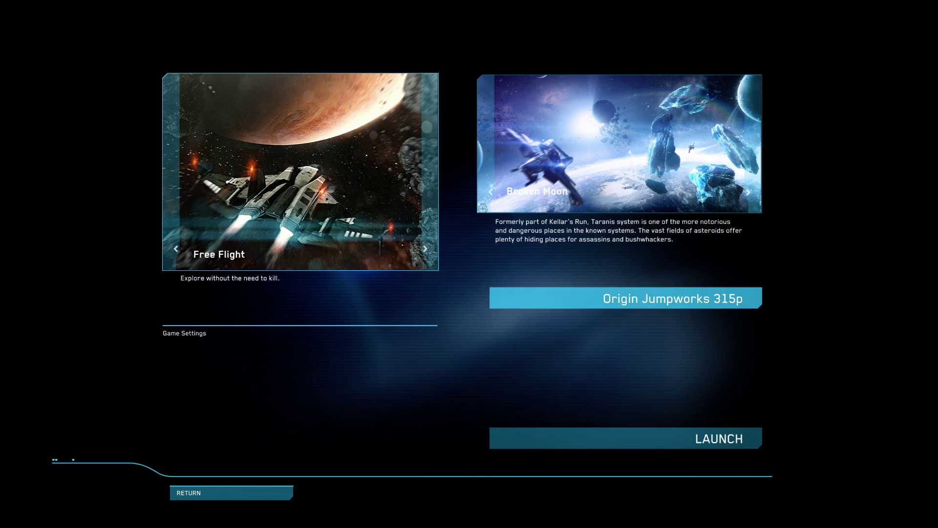